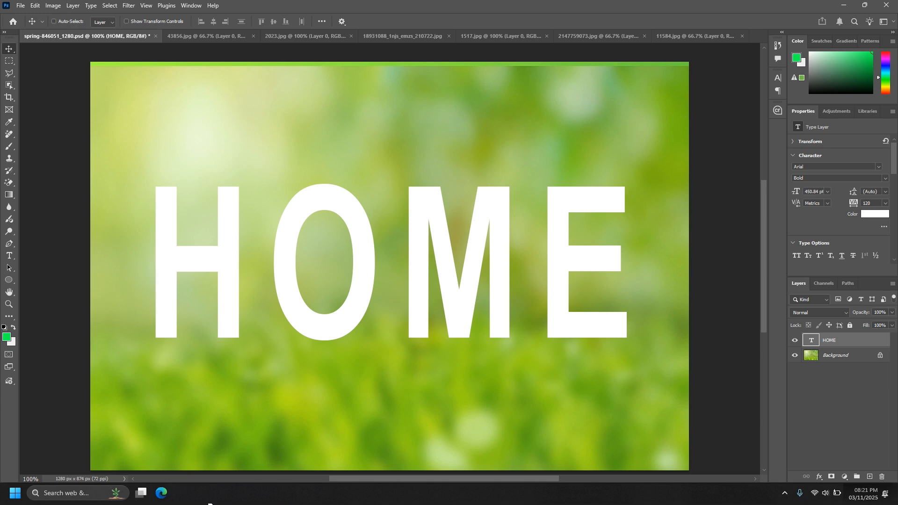
- Place the grass photo pexels-freestockpro-12932210 into the document so it covers the canvas above the HOME text
mouse_move(209, 500)
click(163, 458)
drag(721, 177, 367, 323)
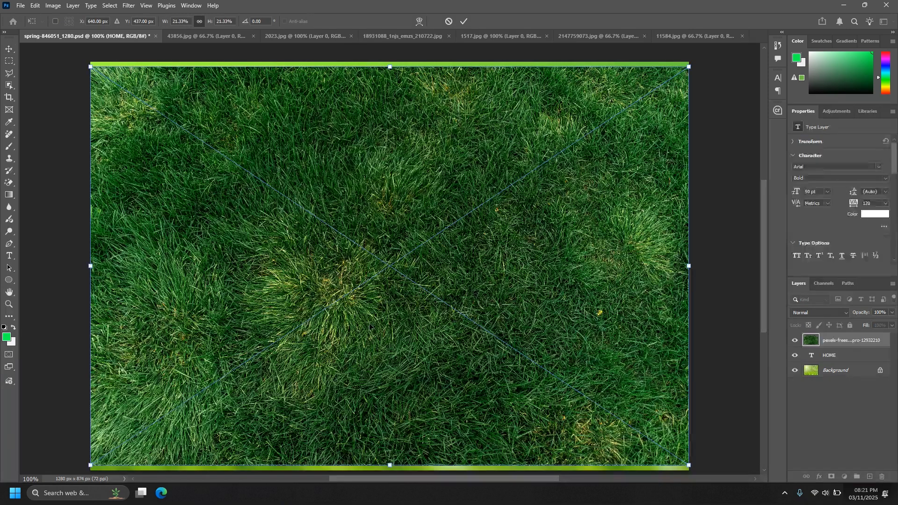
key(Return)
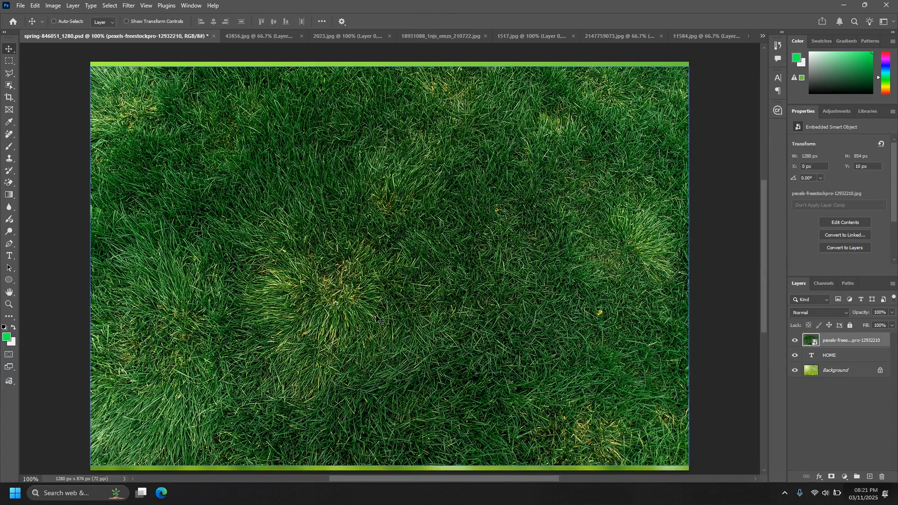
- Mask the grass layer with a selection loaded from the HOME text, and hide the text layer
ctrl+click(812, 360)
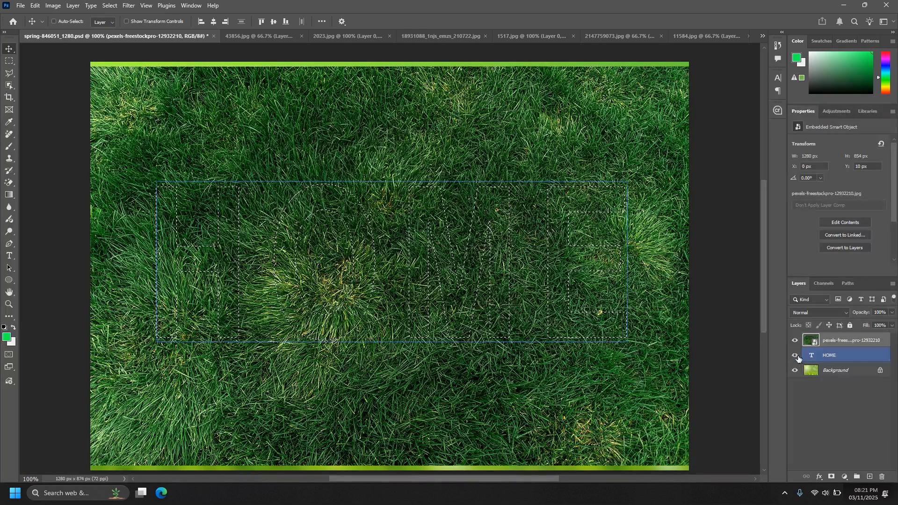
click(795, 356)
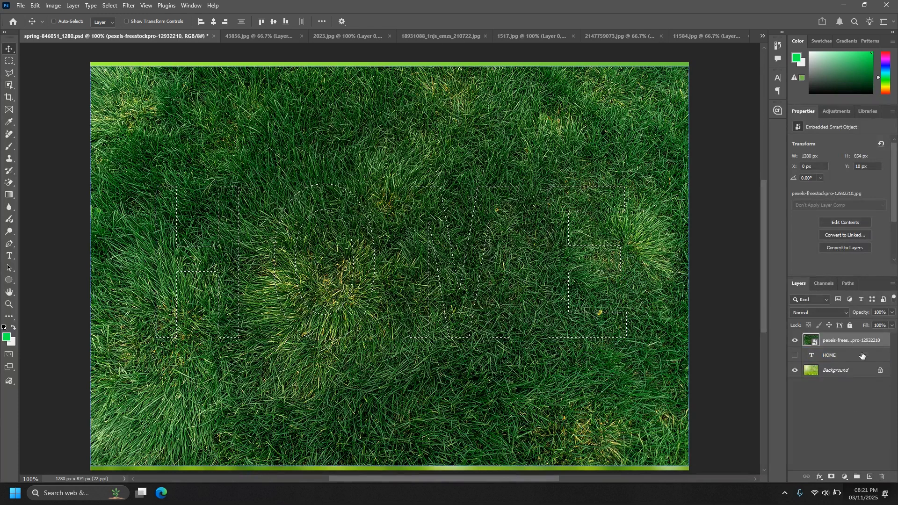
click(831, 476)
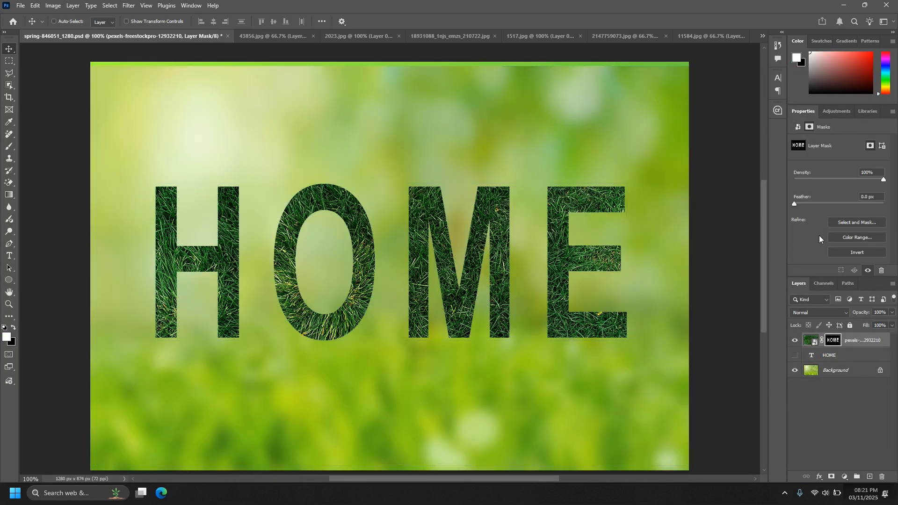
- Refine the grass layer's mask with radius 4 px, smooth 17, feather 6.0 px, contrast 5% and shift edge +57%, output to the layer mask
click(851, 223)
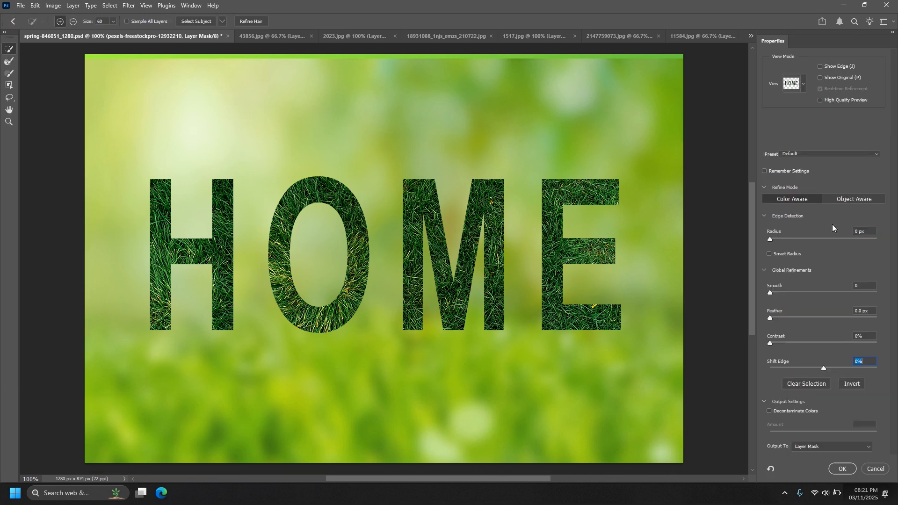
drag(772, 242, 791, 246)
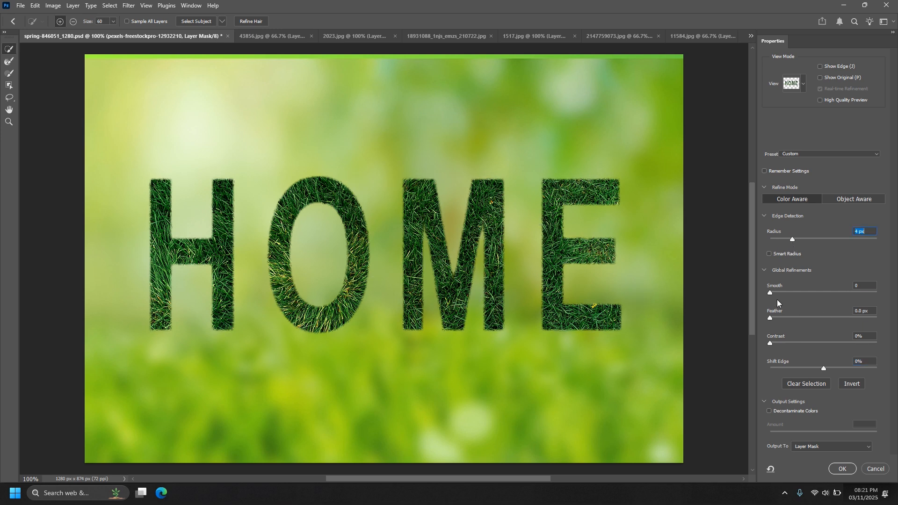
drag(770, 293, 774, 343)
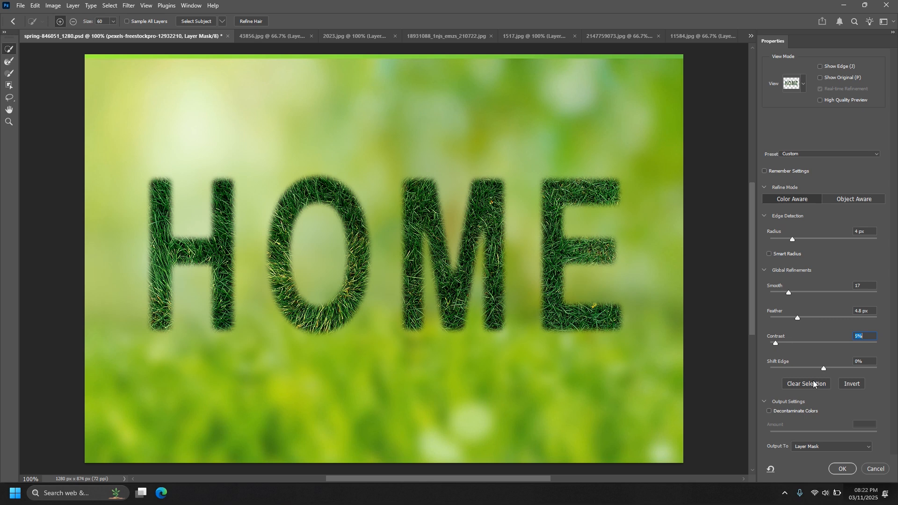
drag(828, 369, 848, 369)
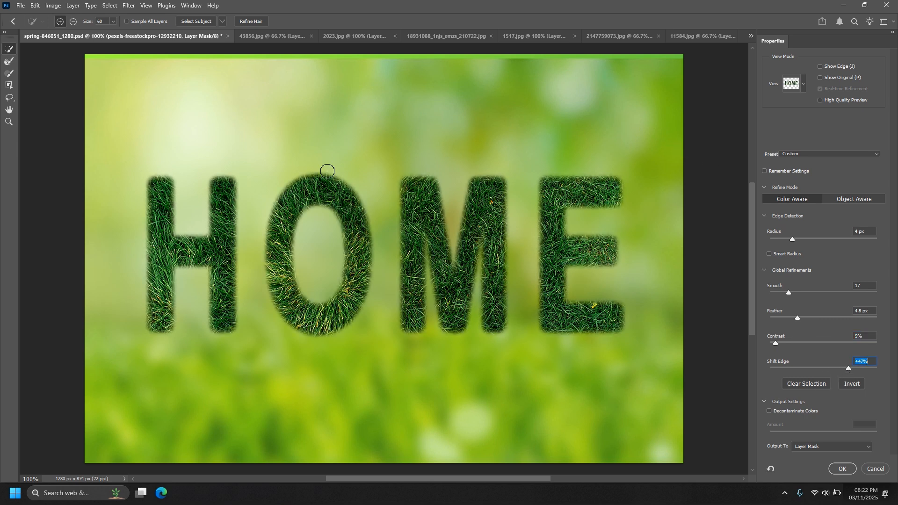
drag(801, 318, 811, 321)
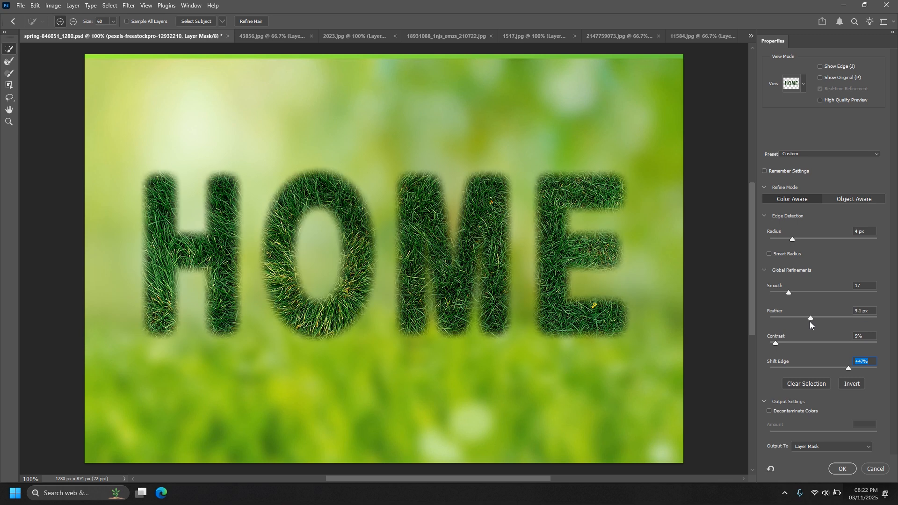
drag(810, 322, 802, 319)
drag(848, 368, 852, 364)
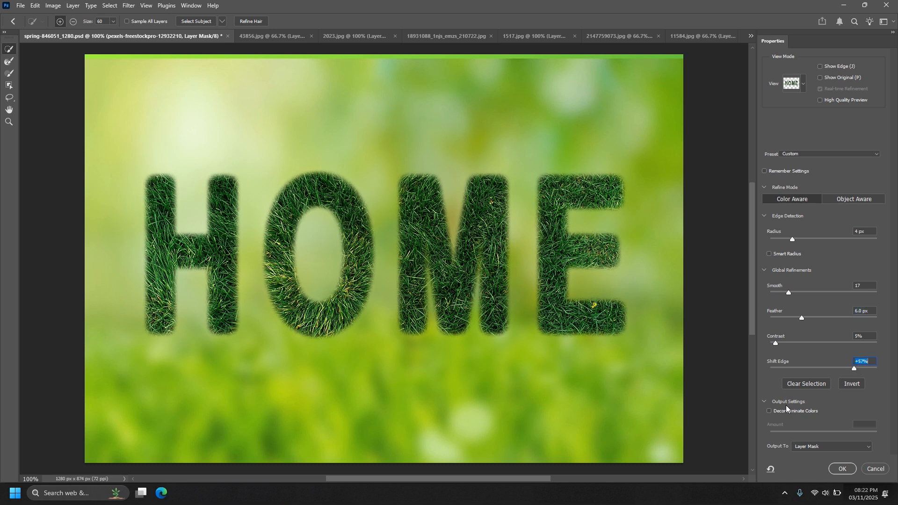
click(840, 468)
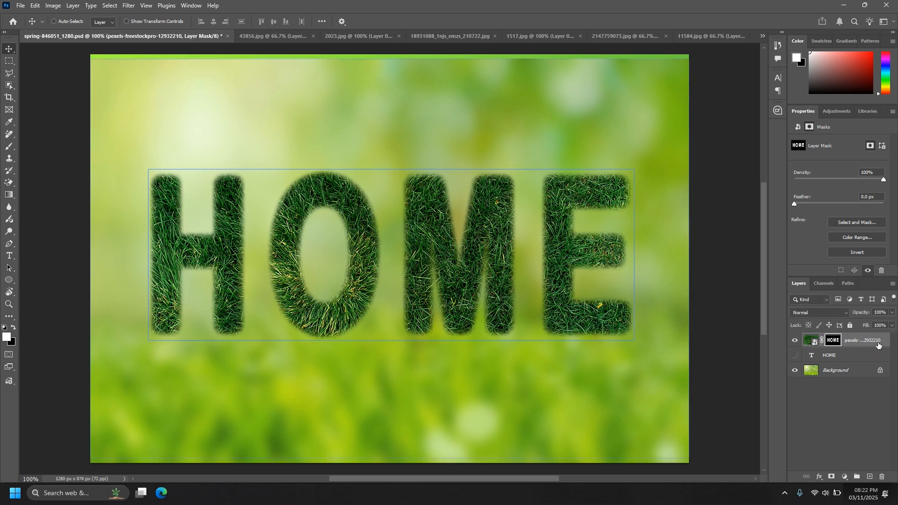
- Duplicate the masked grass layer eight times
key(ctrl+j)
key(ctrl+j)
key(ctrl+j)
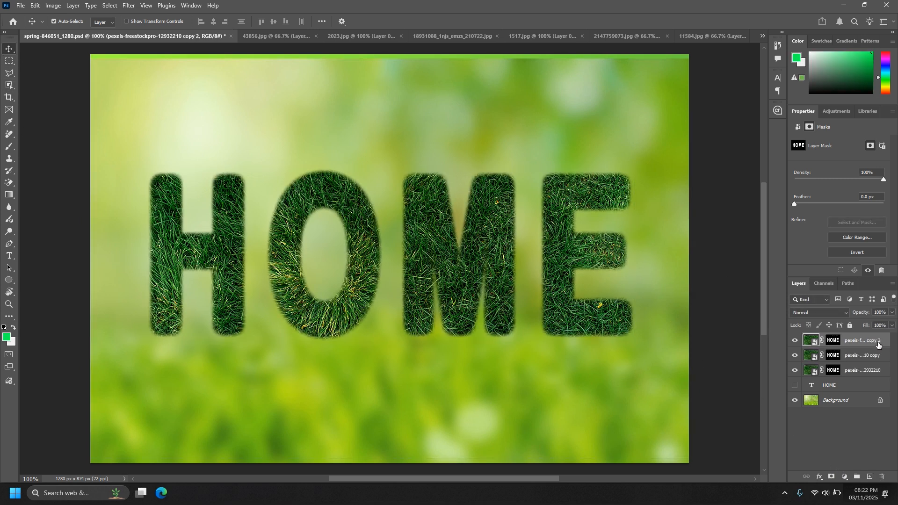
key(ctrl+j)
key(ctrl+j)
key(ctrl+j)
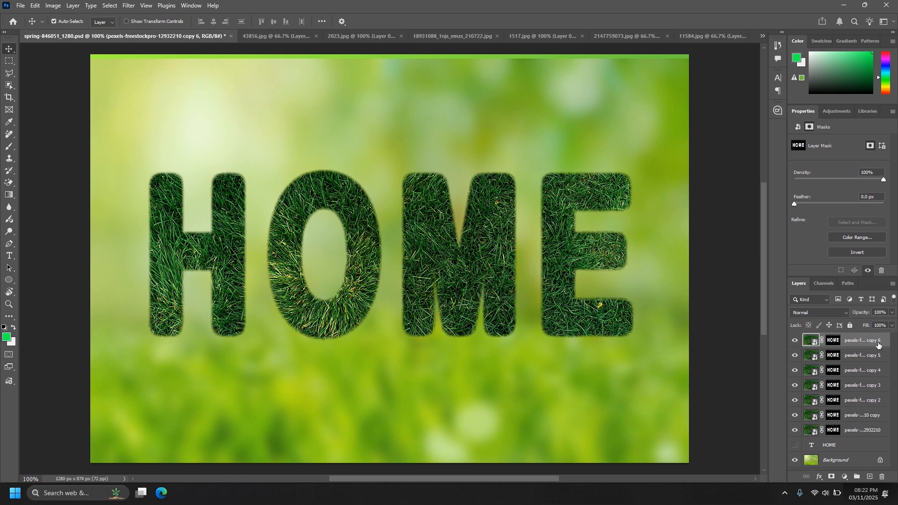
key(ctrl+j)
key(ctrl+j)
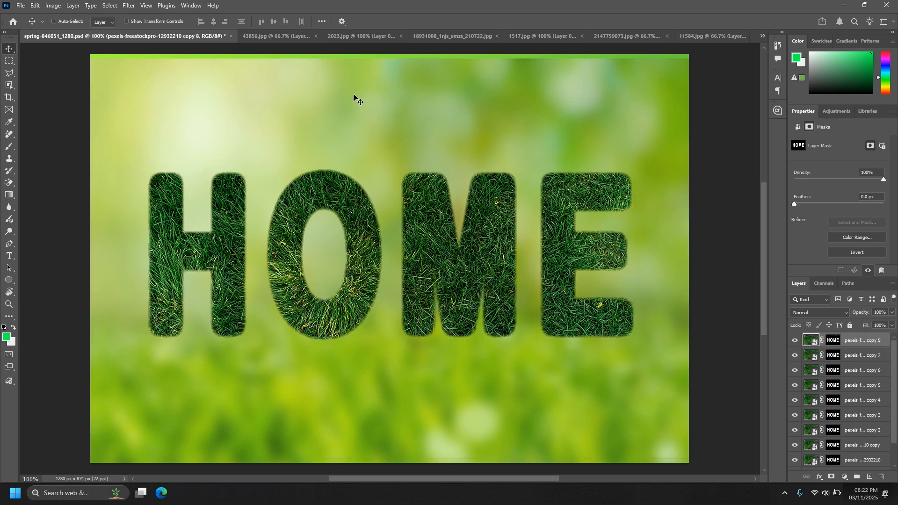
- Offset the lowest, original grass layer 10 px to the right and 10 px down
scroll(746, 391, down, 1)
click(847, 459)
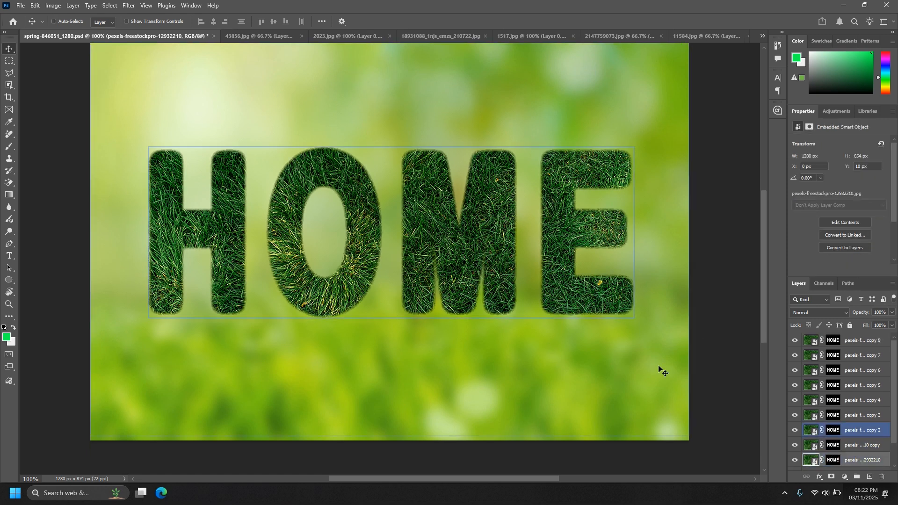
scroll(631, 337, down, 1)
scroll(855, 416, down, 2)
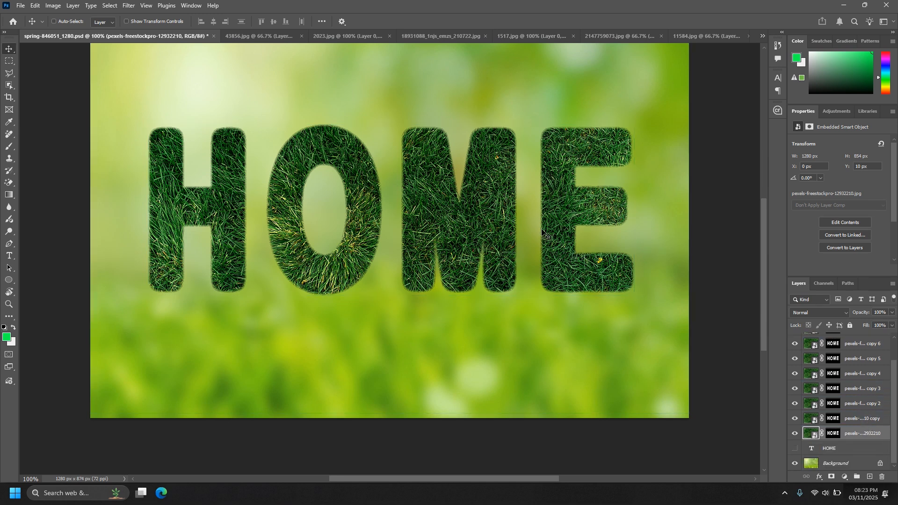
key(shift+Right)
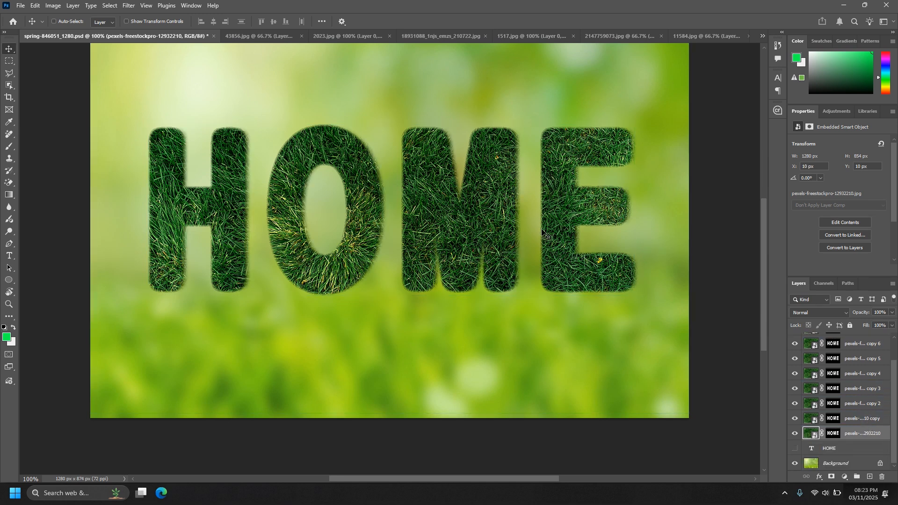
key(shift+Down)
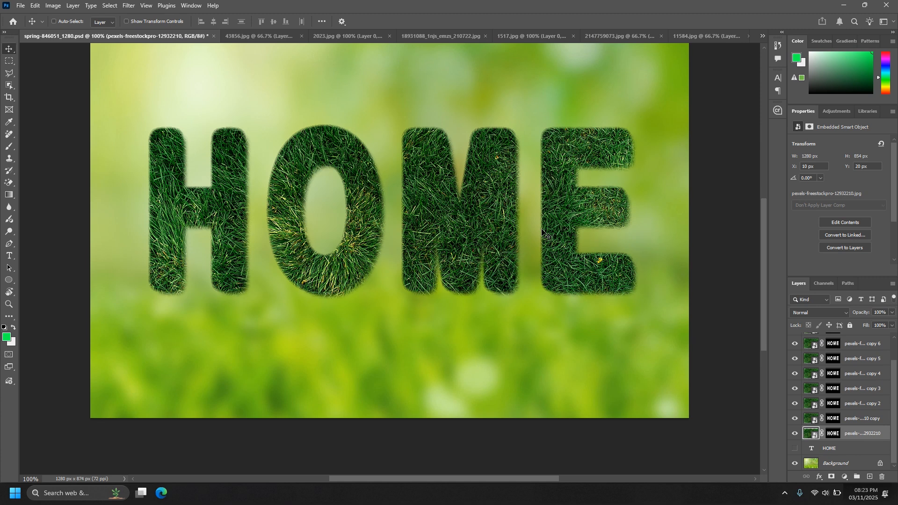
- Nudge the first grass copy right and down to X 8 px and Y 17 px
click(865, 423)
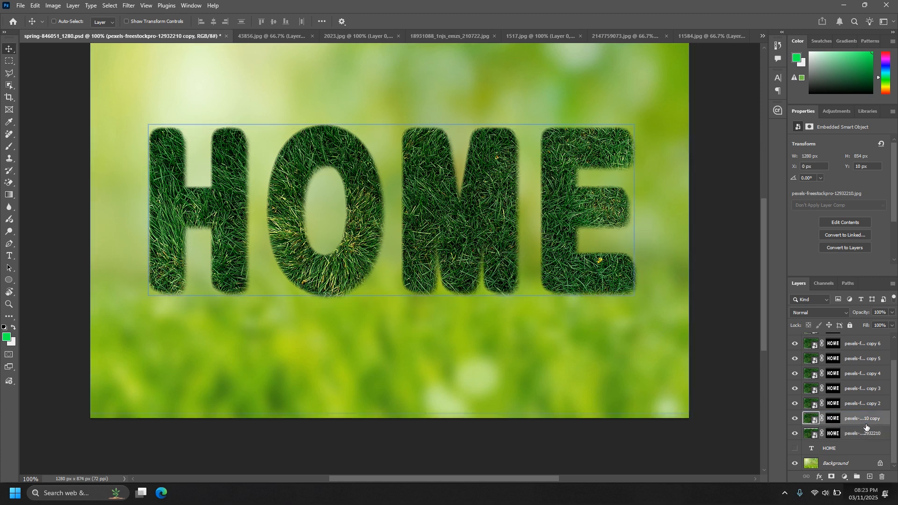
key(shift+Right)
key(shift+Down)
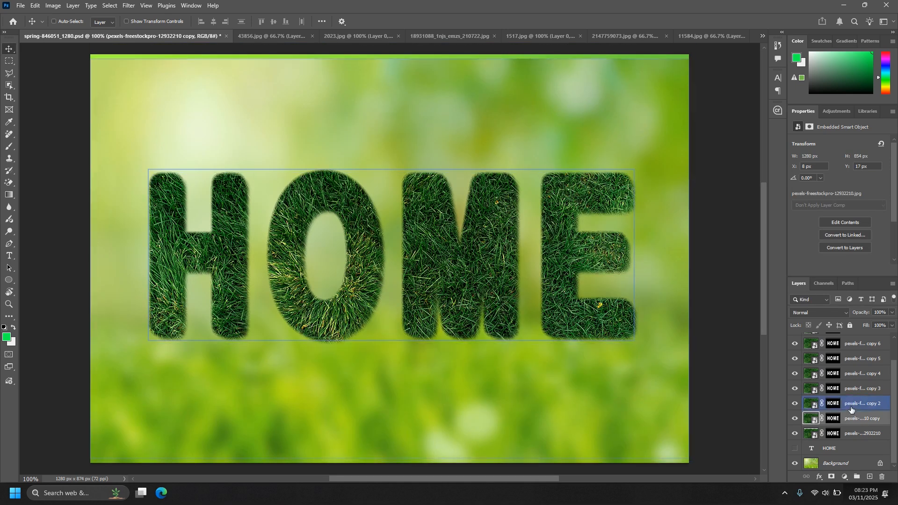
- Nudge the grass layer copy 2 right and down to X 9 px and Y 28 px
click(851, 405)
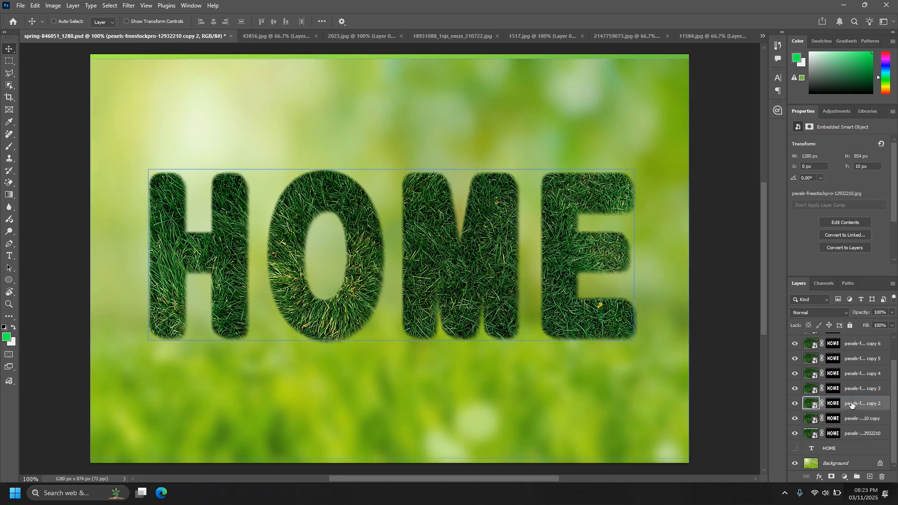
key(shift+Down)
key(shift+Down)
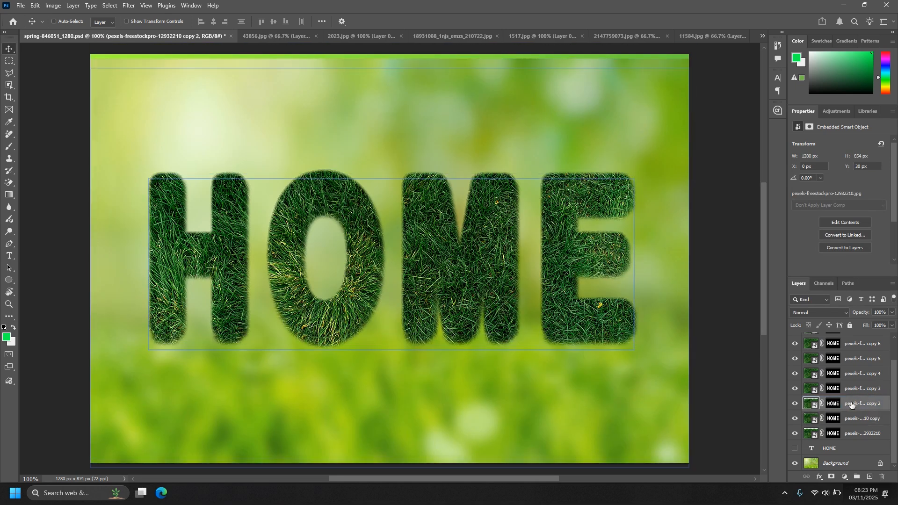
key(shift+Right)
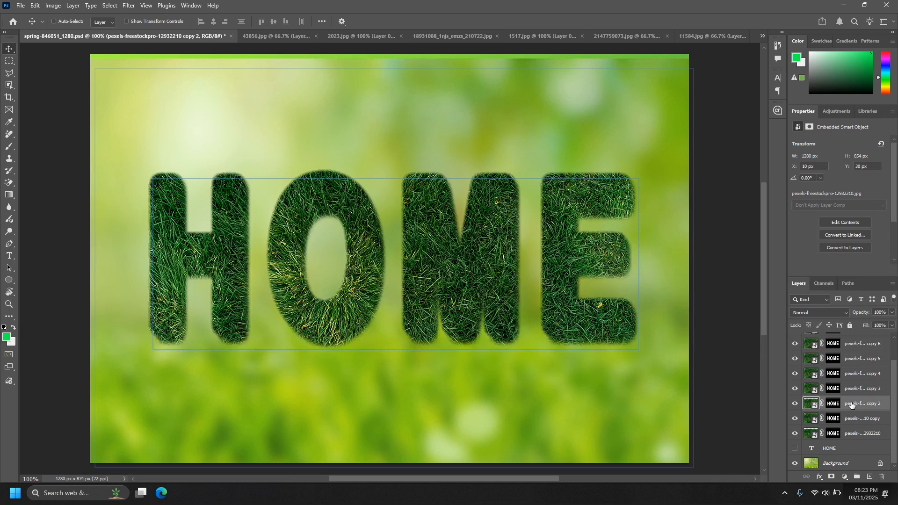
key(Up)
key(Up)
key(Left)
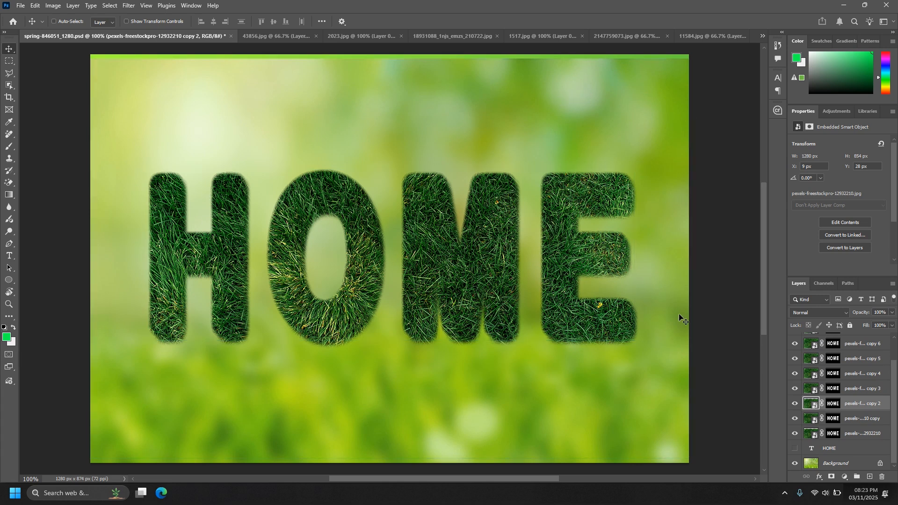
- Bring the pink flower from 43856.jpg into the HOME document and put its layer above all grass layers
scroll(848, 384, up, 2)
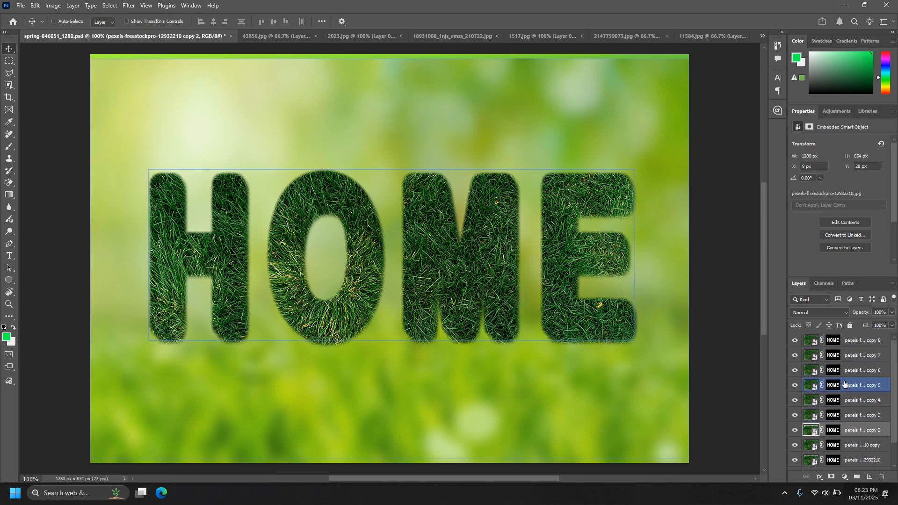
click(273, 36)
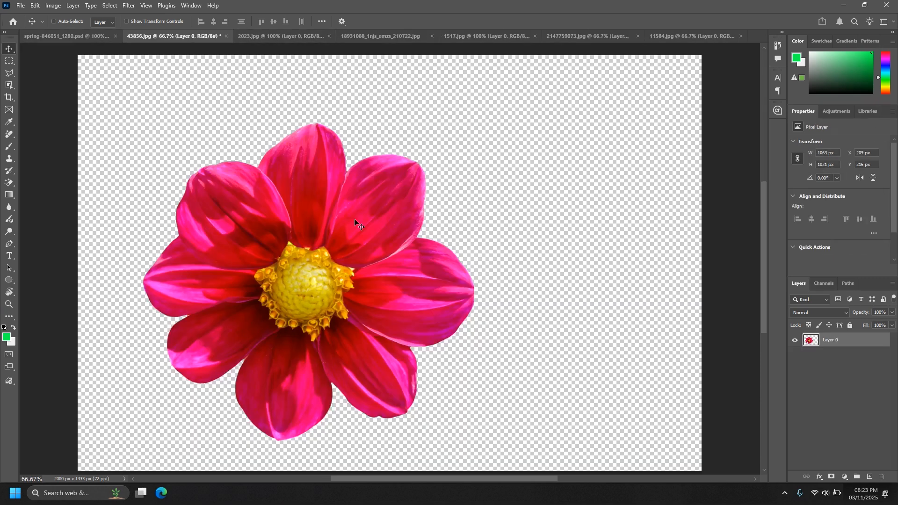
drag(280, 257, 346, 273)
drag(874, 333, 874, 335)
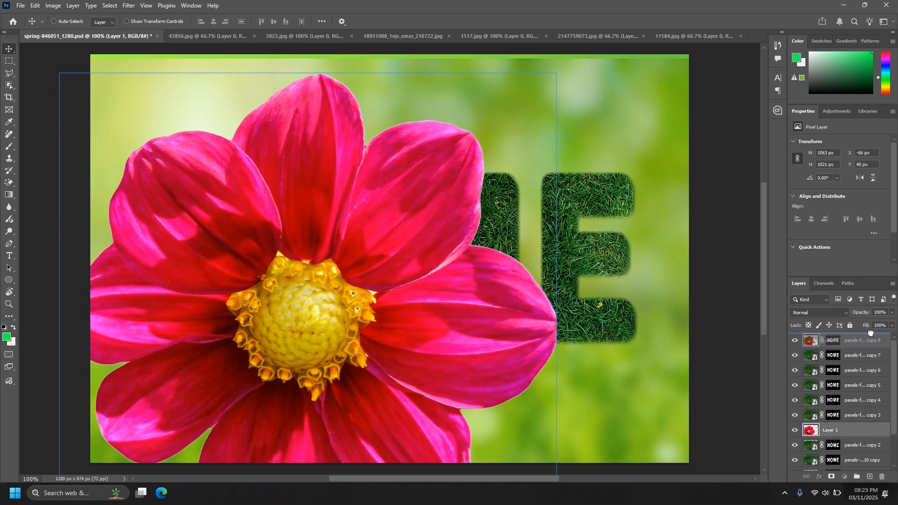
- Scale the flower to about 10%, place it on the lower part of the O, and duplicate it onto the middle of the M
key(ctrl+t)
drag(556, 73, 333, 301)
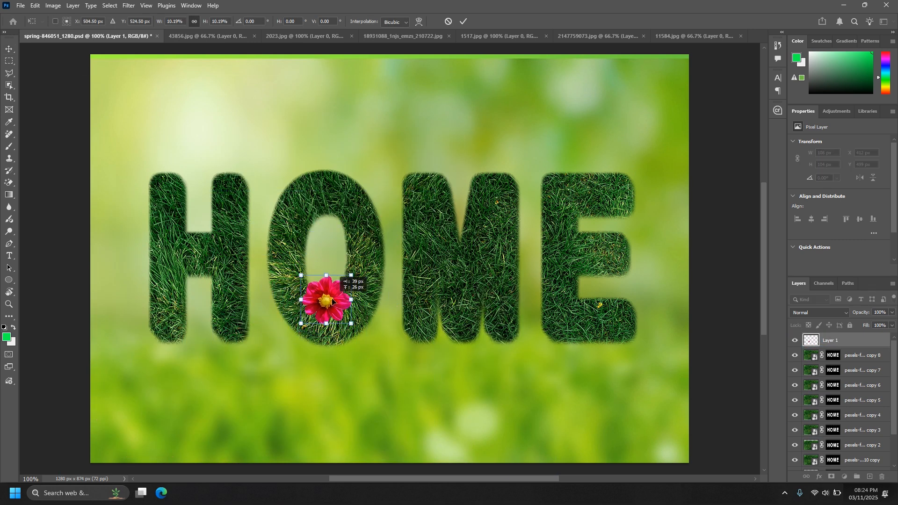
key(Return)
drag(324, 303, 456, 259)
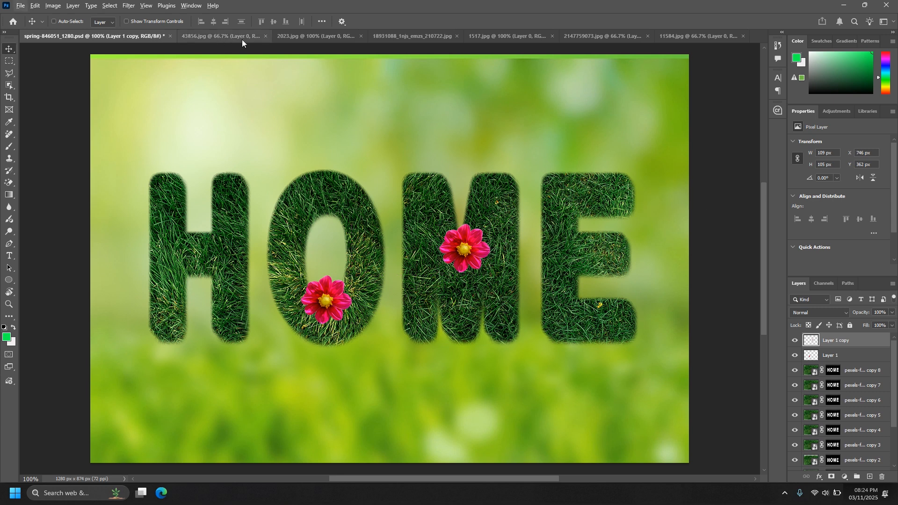
- Bring the red leaves from 2023.jpg into the HOME document and fit them over the lower part of the M
click(298, 40)
drag(468, 161, 357, 309)
key(ctrl+t)
drag(521, 206, 501, 287)
key(Return)
- Flip the red leaves on the M vertically
key(ctrl+t)
right_click(490, 303)
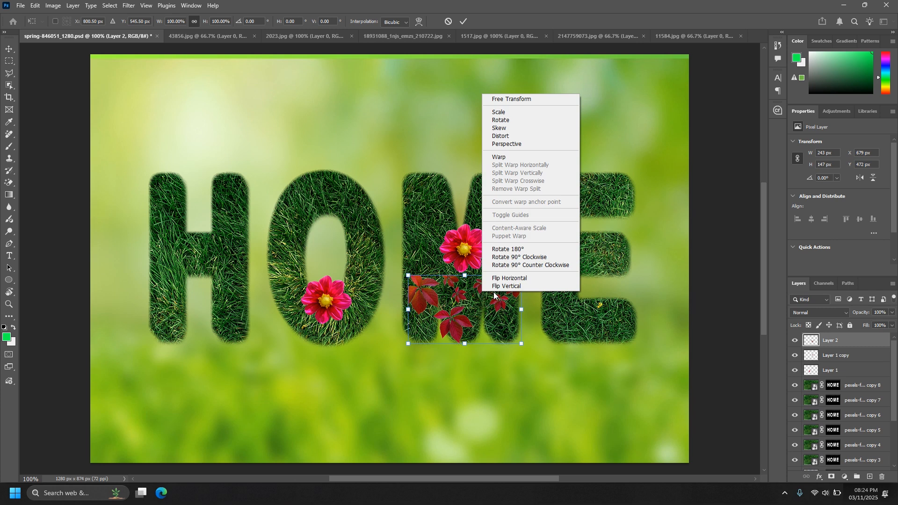
click(494, 290)
mouse_move(471, 315)
mouse_down()
mouse_move(468, 306)
mouse_move(468, 314)
mouse_up()
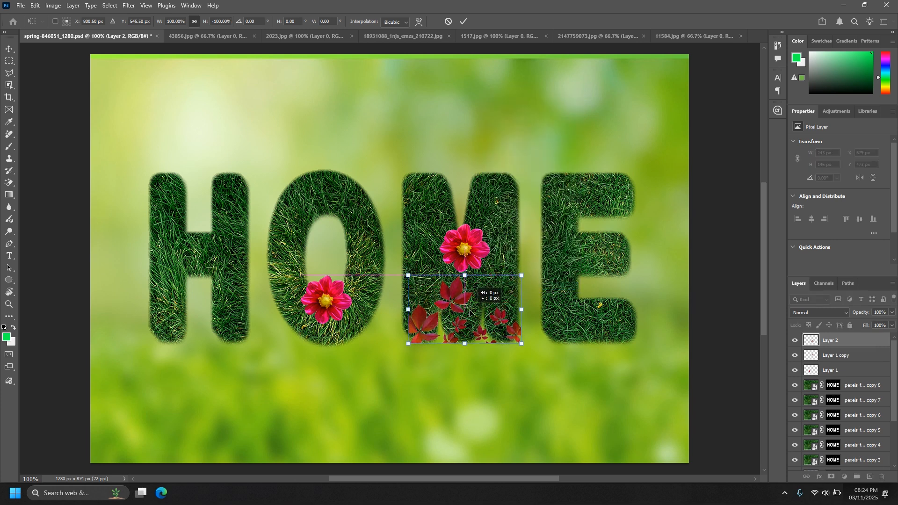
key(Return)
- Move the red leaves layer below the flowers, clip it to the top grass layer, and shift the leaves slightly up
drag(846, 344, 854, 377)
alt+click(855, 378)
drag(457, 307, 456, 300)
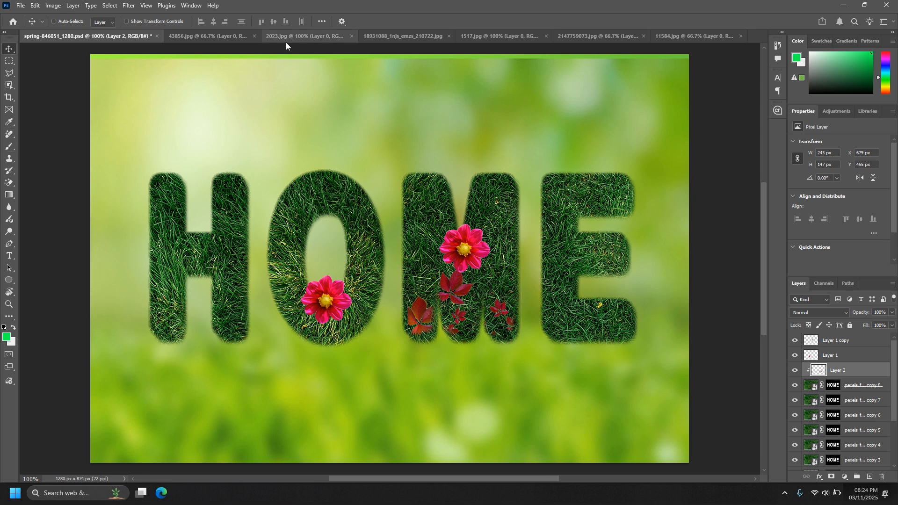
- Bring the red leaf cluster from 18931088_1njs_emzs_210722.jpg into the HOME document and scale it to 10%
click(377, 40)
drag(456, 252, 305, 257)
key(ctrl+t)
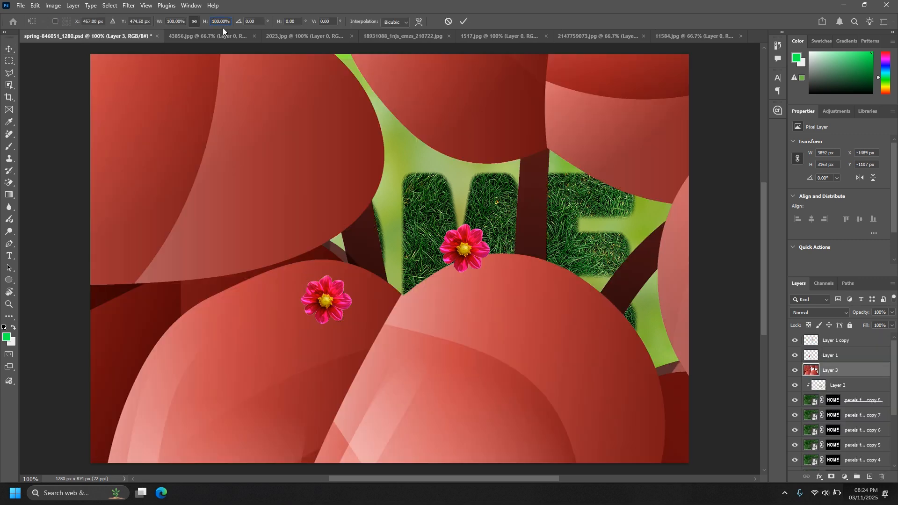
text(10)
key(Return)
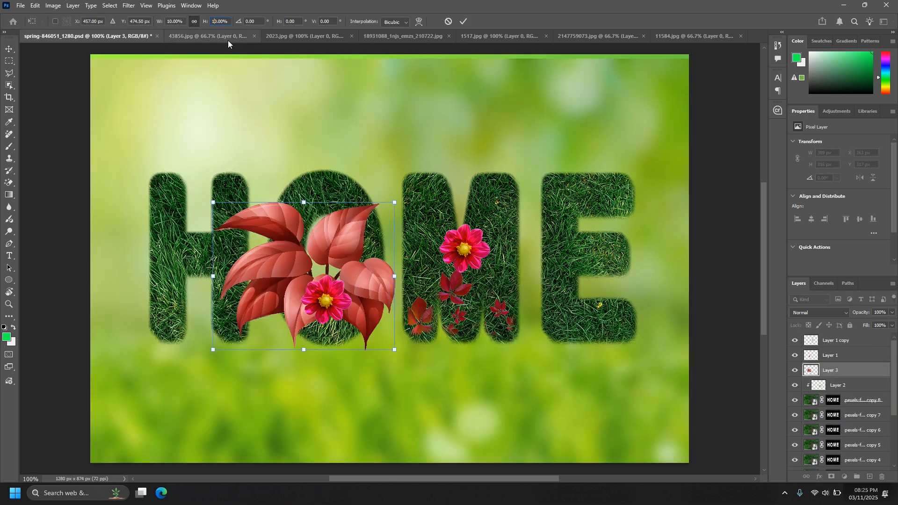
- Shrink the red leaf cluster further to about 128 px wide and place it on the lower part of the E
drag(327, 228, 311, 183)
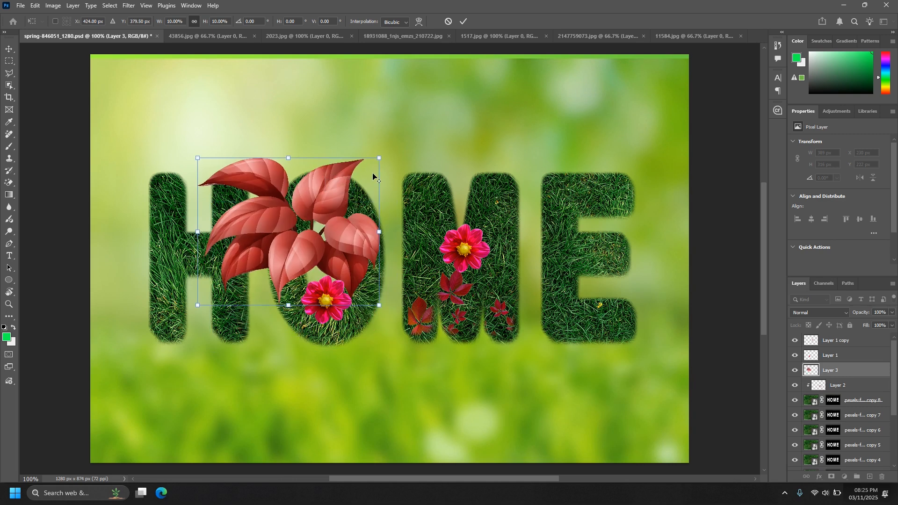
drag(380, 158, 329, 200)
drag(347, 252, 613, 314)
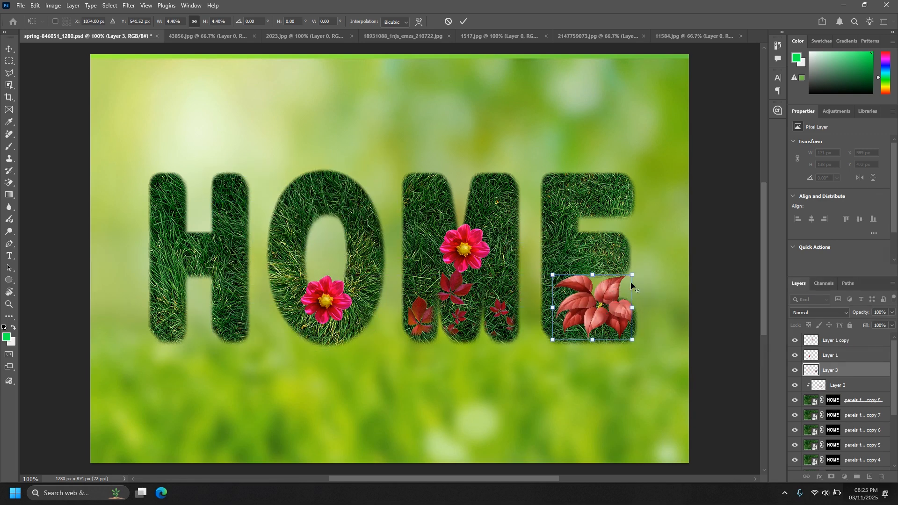
drag(633, 276, 613, 310)
key(Return)
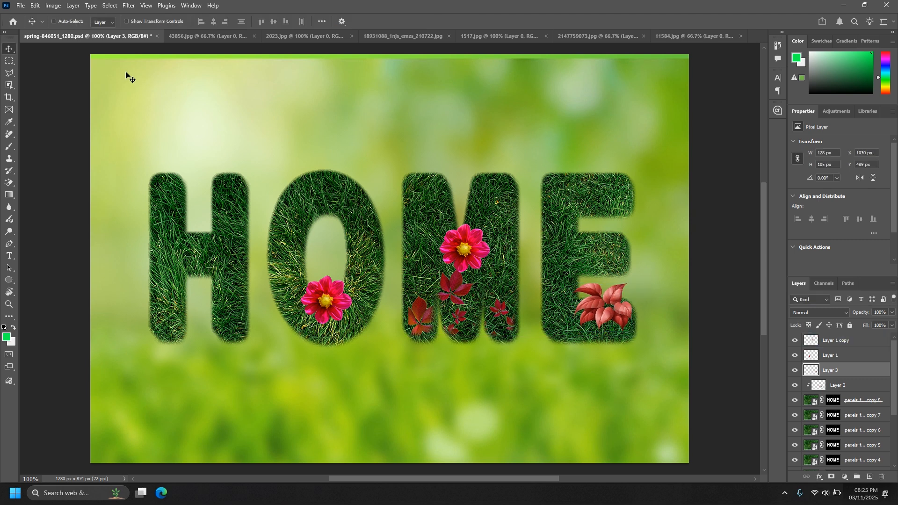
- Bring the pink flower from 1517.jpg into the HOME document, scale it to about 19%, and place it at the foot of the H's right leg
click(403, 41)
click(495, 36)
drag(444, 203, 224, 229)
key(ctrl+t)
drag(437, 101, 270, 236)
drag(249, 281, 222, 329)
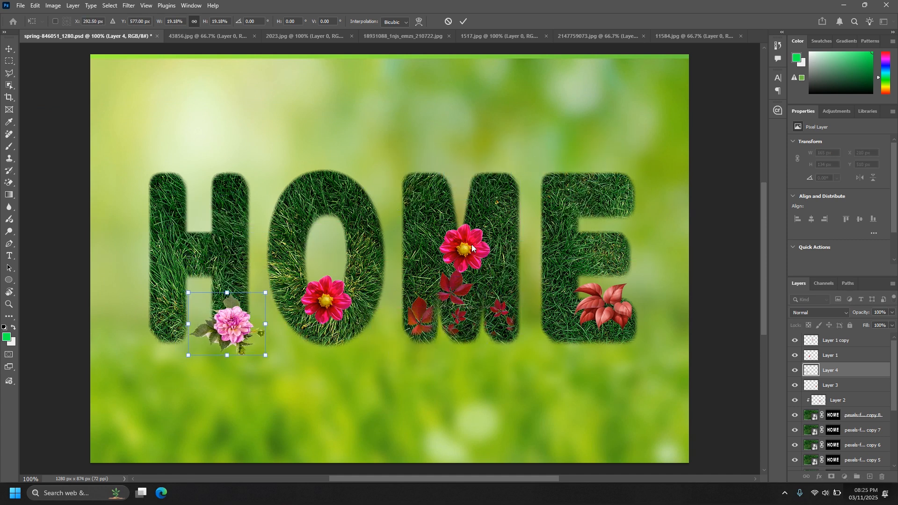
key(Return)
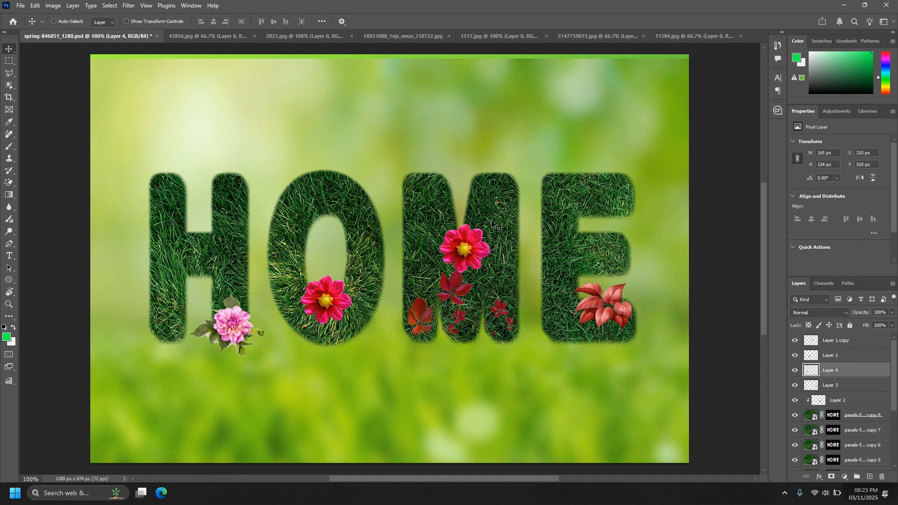
- Bring the yellow flower from 2147759073.jpg into the HOME document, shrink it, and spread seven of them: three on the H, three on the M, one on the E
click(583, 36)
drag(409, 258, 259, 290)
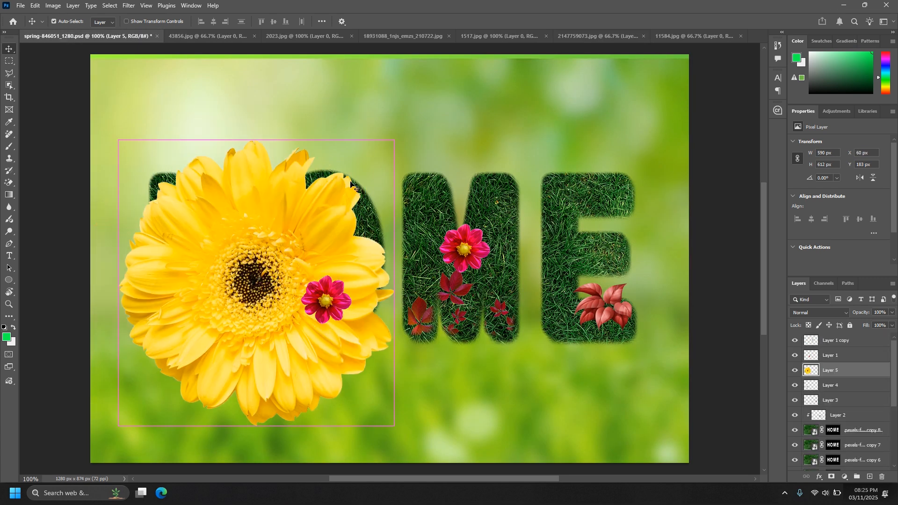
key(ctrl+t)
drag(394, 140, 428, 172)
key(Return)
scroll(94, 143, down, 1)
scroll(93, 143, up, 1)
- Bring the bird from 11584.jpg into the HOME document, shrink it, and perch it on top of the H's left stem
click(712, 40)
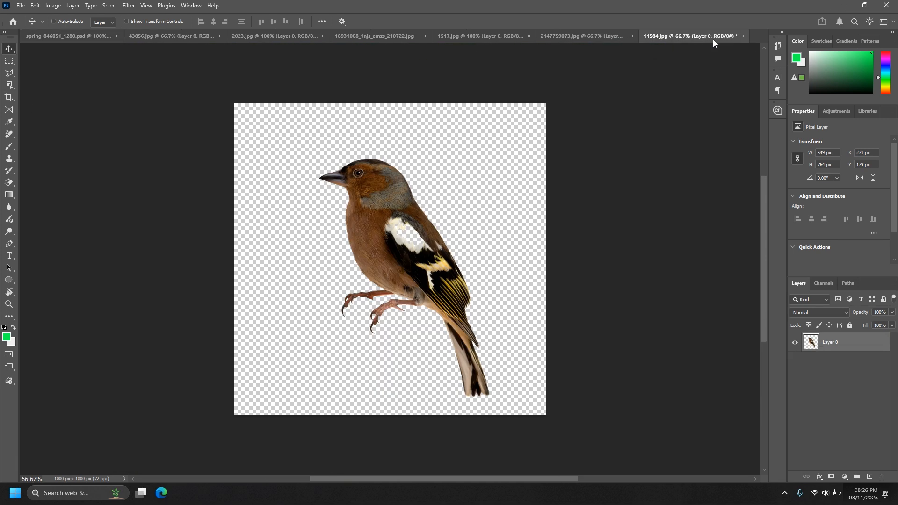
drag(336, 237, 73, 70)
click(66, 36)
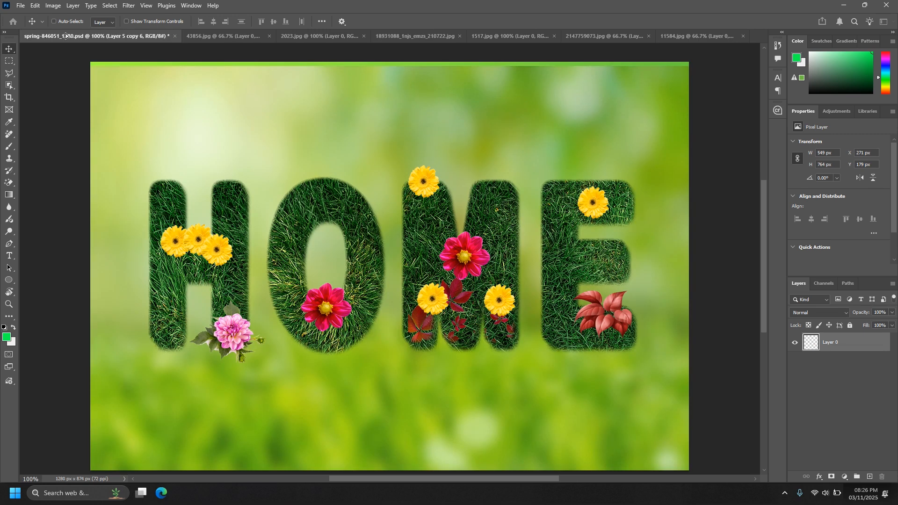
drag(237, 155, 341, 237)
key(ctrl+t)
drag(432, 122, 270, 138)
- Duplicate the bird onto the top of the M's right stem and shrink the copy to about 62 by 87 px
drag(246, 175, 514, 176)
key(Return)
key(ctrl+t)
drag(533, 140, 507, 176)
key(Return)
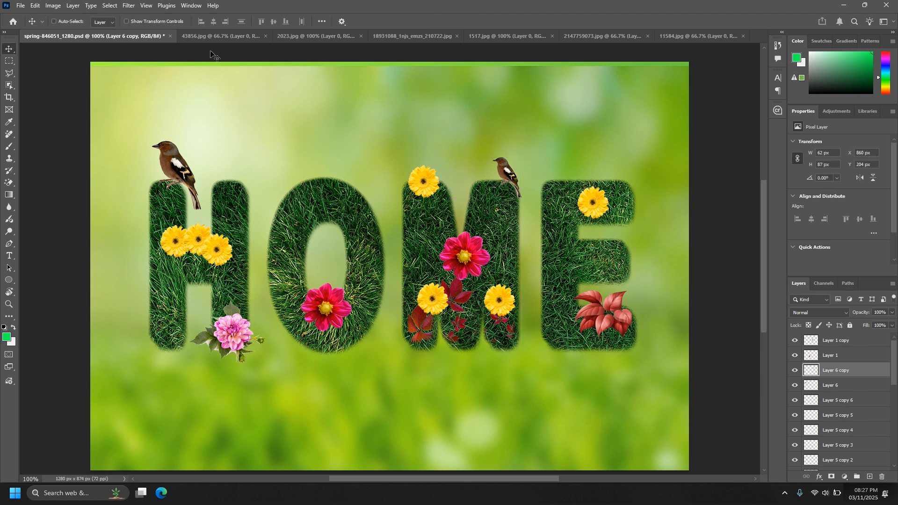
- Bring the trees from 16746.jpg into the HOME document, shrink them to about 210 px wide, and stand them on top of the E
click(9, 49)
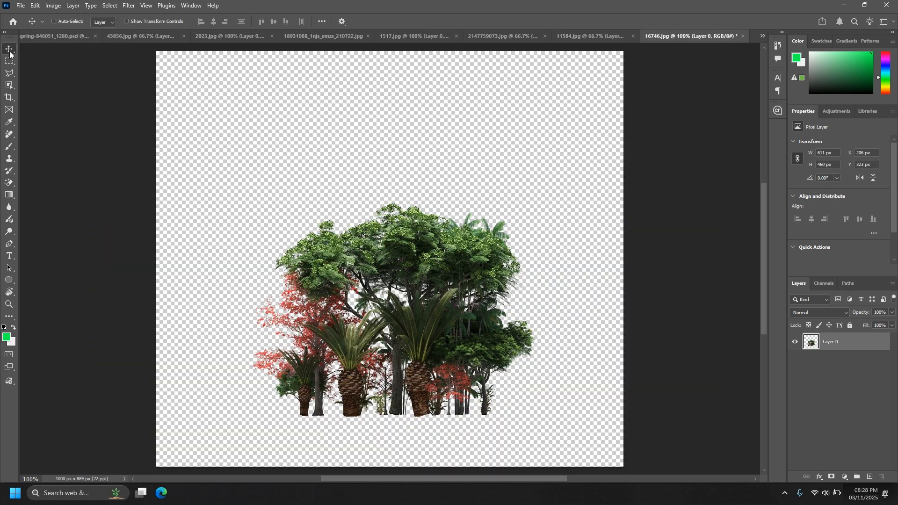
drag(377, 276, 390, 340)
key(ctrl+t)
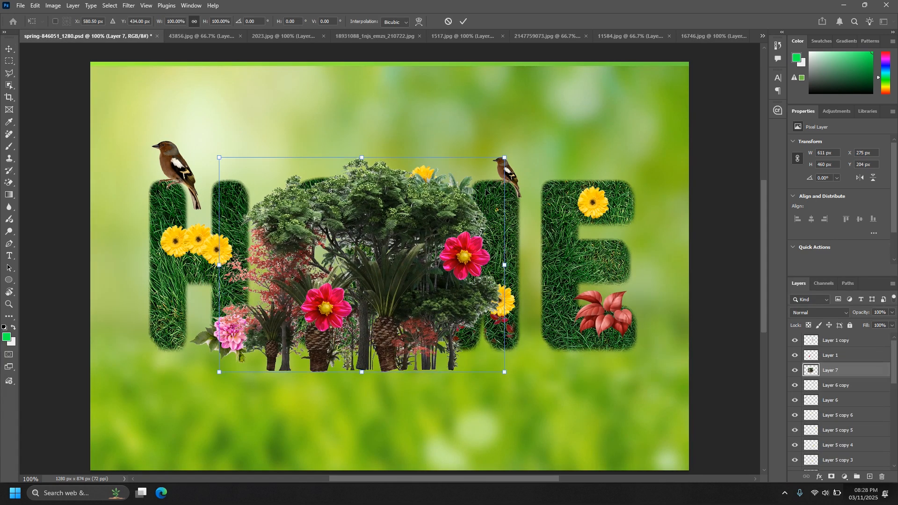
drag(504, 157, 445, 200)
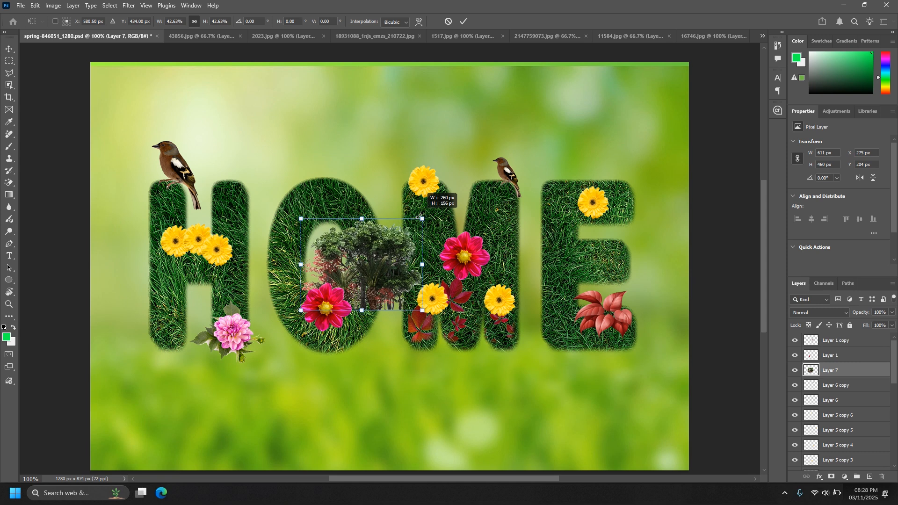
drag(374, 260, 598, 132)
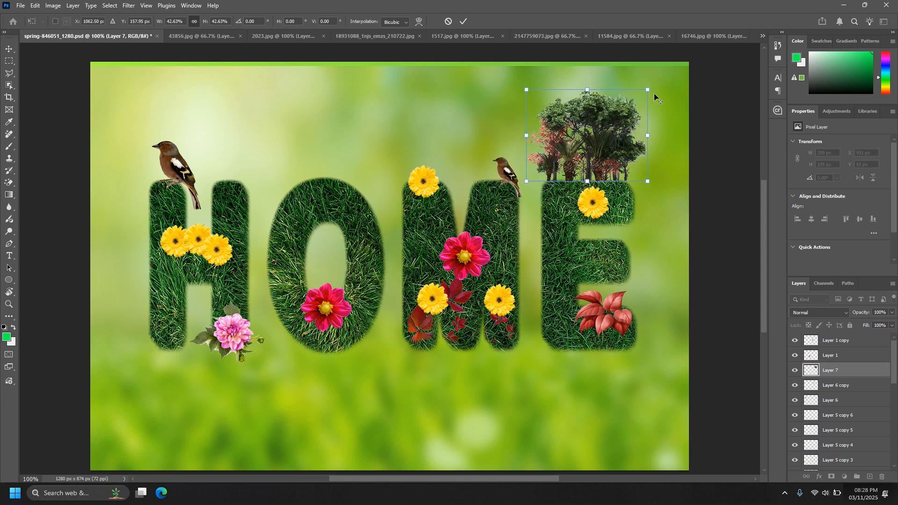
drag(651, 91, 639, 99)
drag(606, 131, 608, 139)
key(Return)
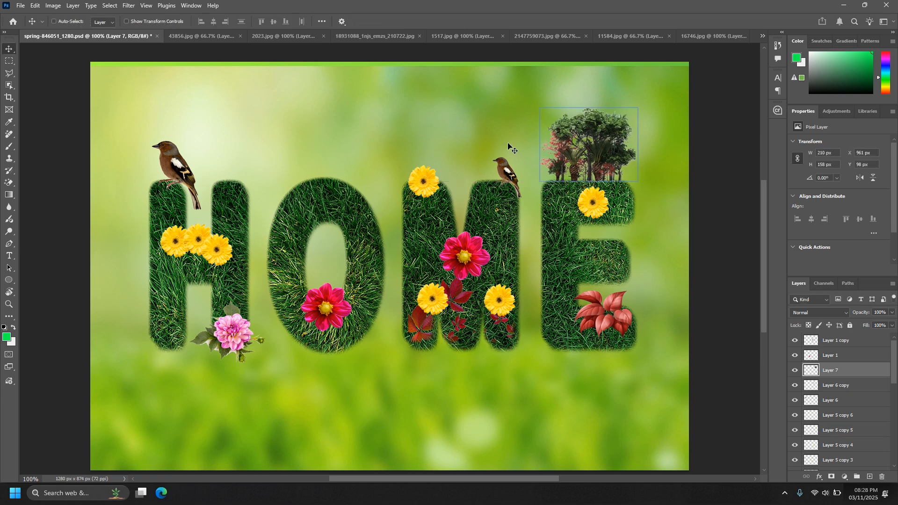
- Load the top grass layer's mask as a selection and add a clipped Hue/Saturation adjustment with hue -43 and saturation +82
key(ctrl)
ctrl+click(570, 262)
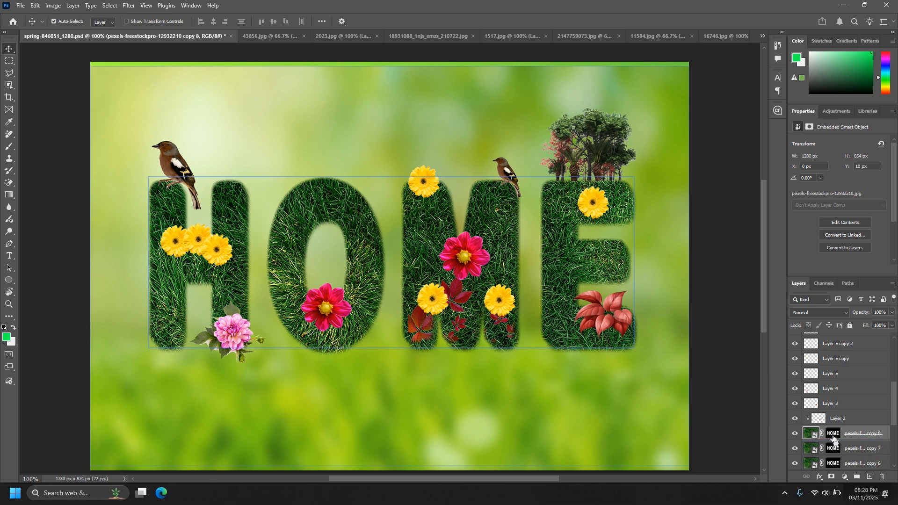
ctrl+click(833, 438)
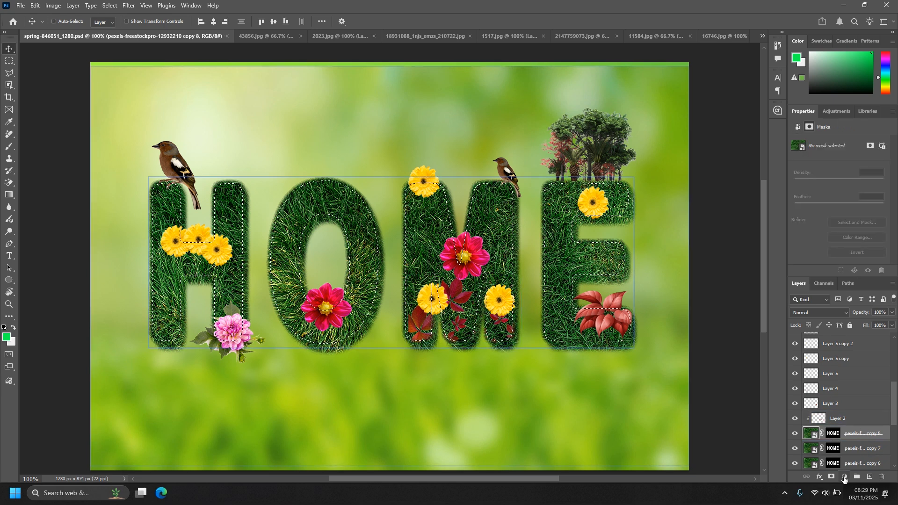
click(845, 477)
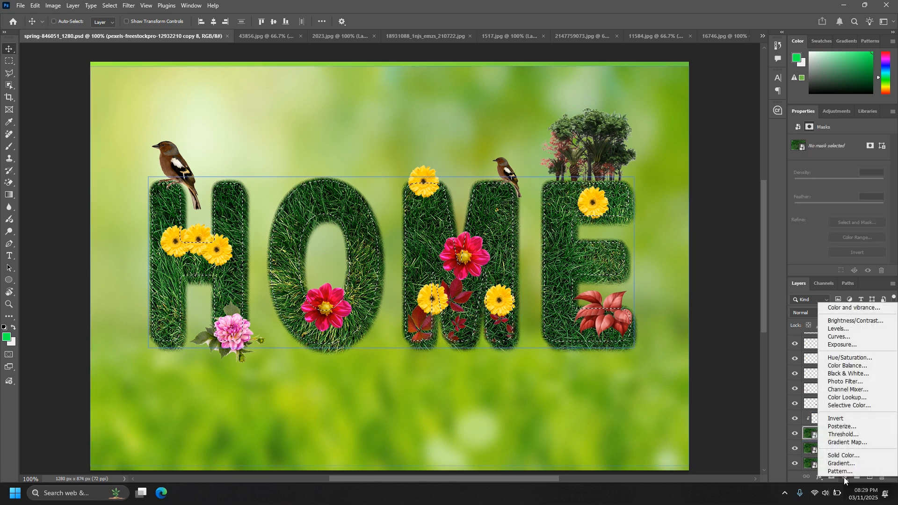
click(849, 358)
drag(840, 185, 876, 204)
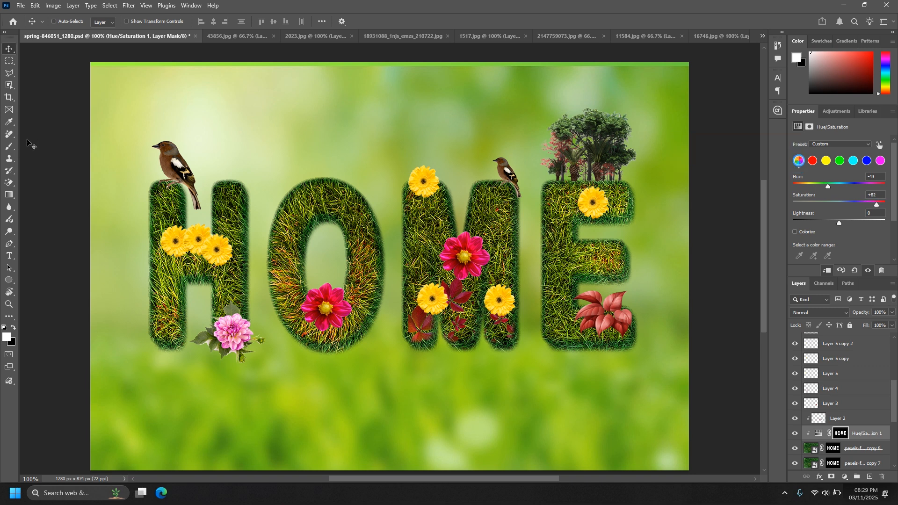
scroll(1, 135, down, 1)
scroll(1, 135, up, 2)
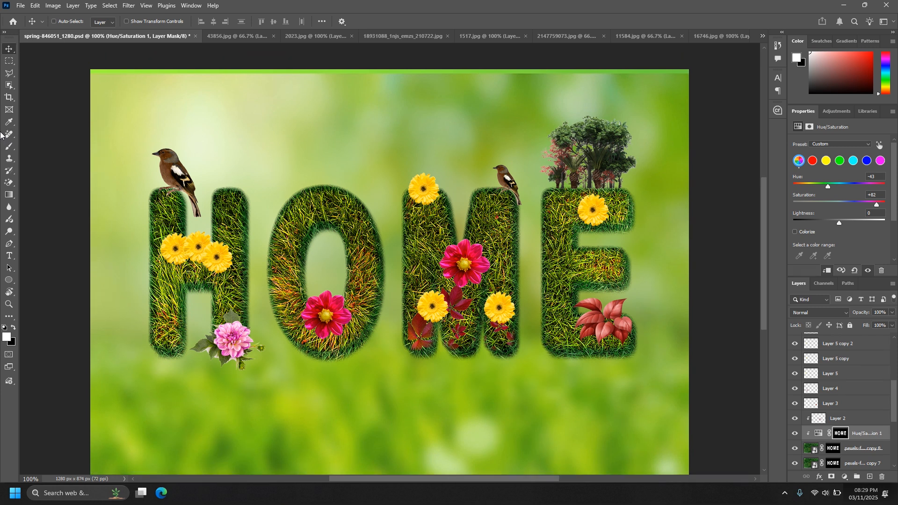